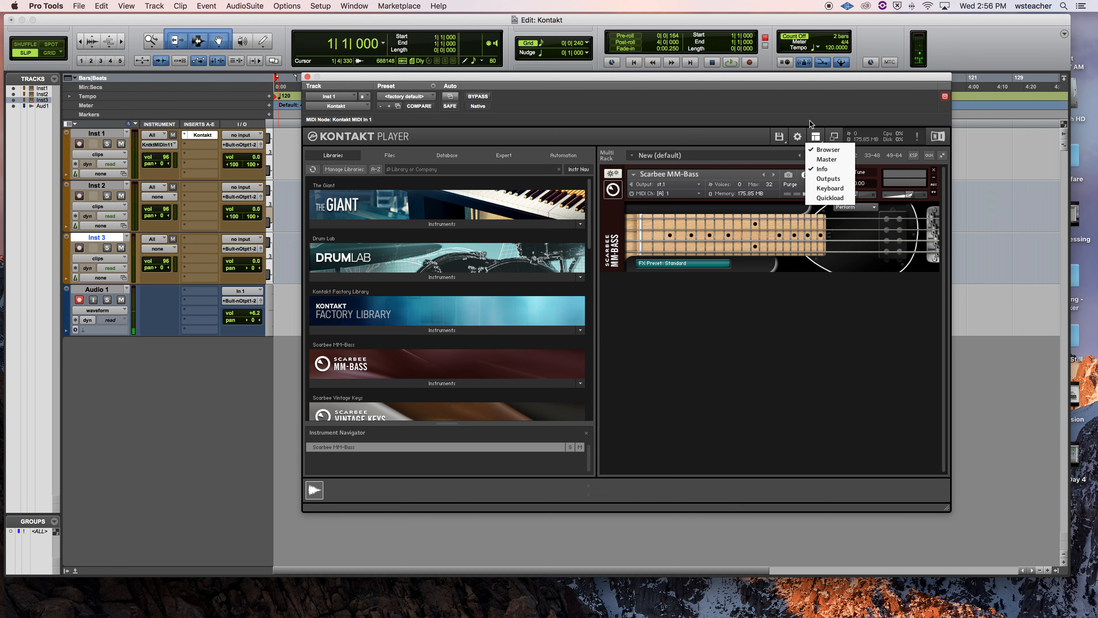
Step: Show the Outputs section in Kontakt Player
{"action": "left_click", "coordinate": [813, 138]}
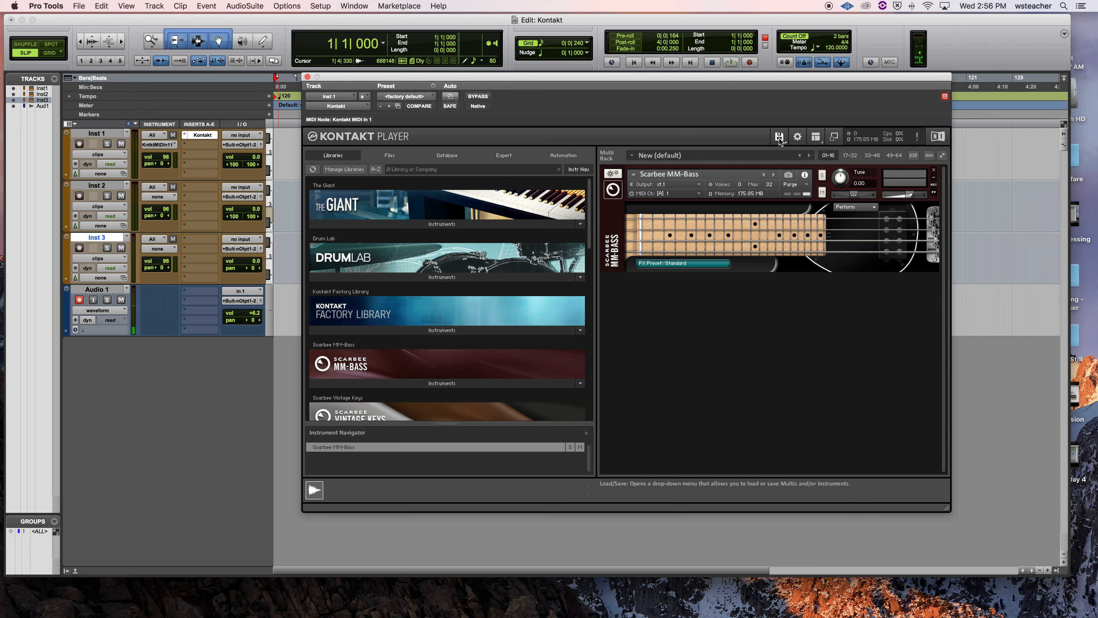
{"action": "left_click", "coordinate": [819, 140]}
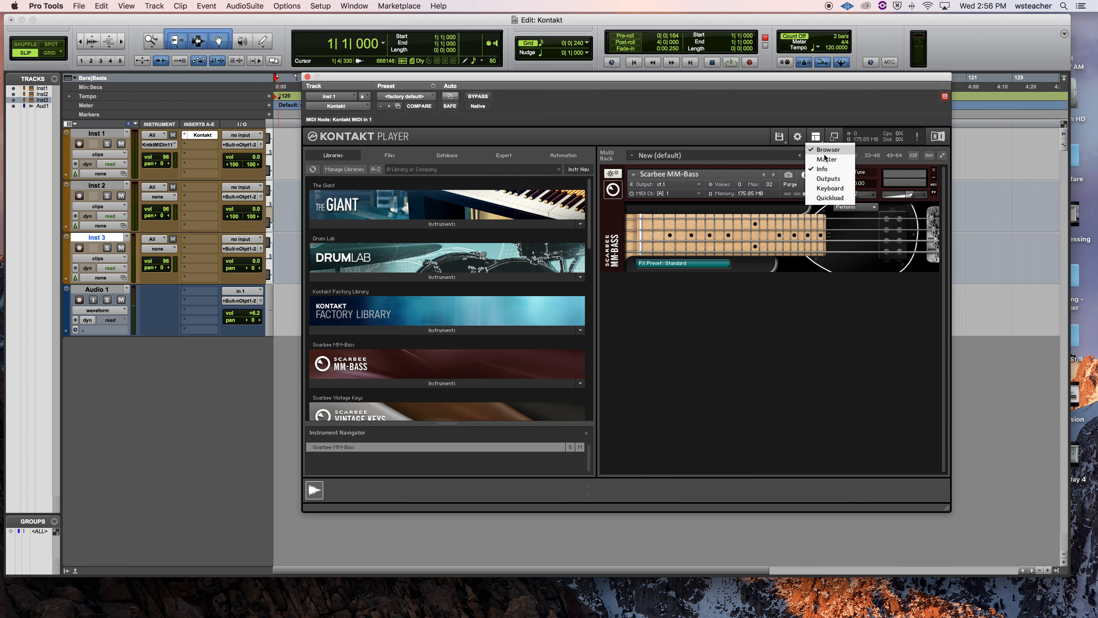
{"action": "left_click", "coordinate": [828, 179]}
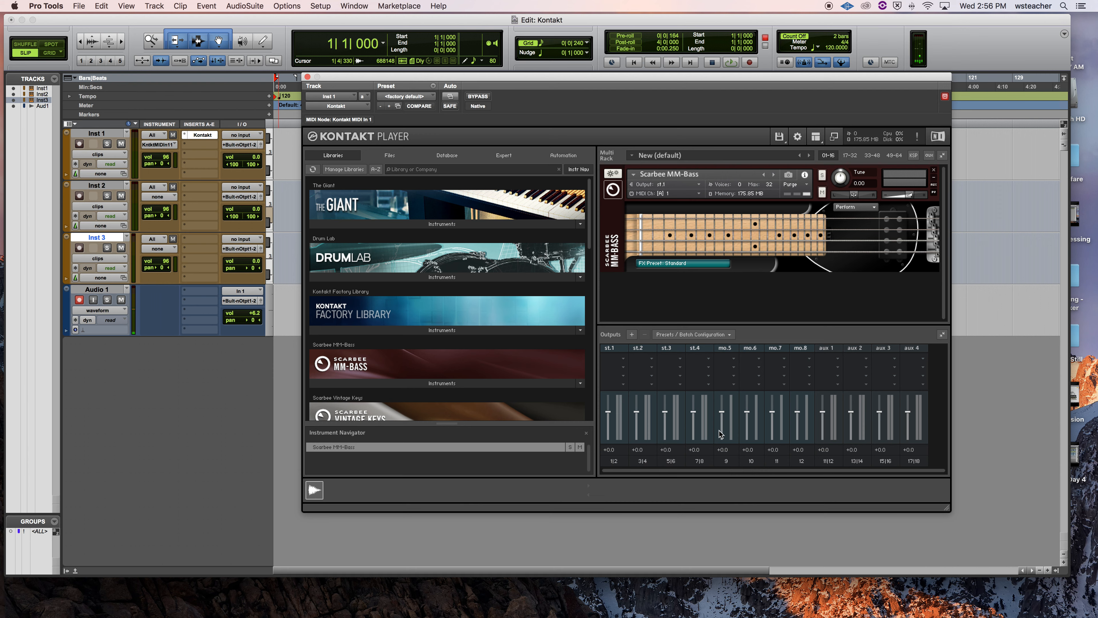
Step: Replace all outputs with one two-channel output assigned to the first stereo host output, and save it as the default configuration
{"action": "left_click", "coordinate": [632, 335]}
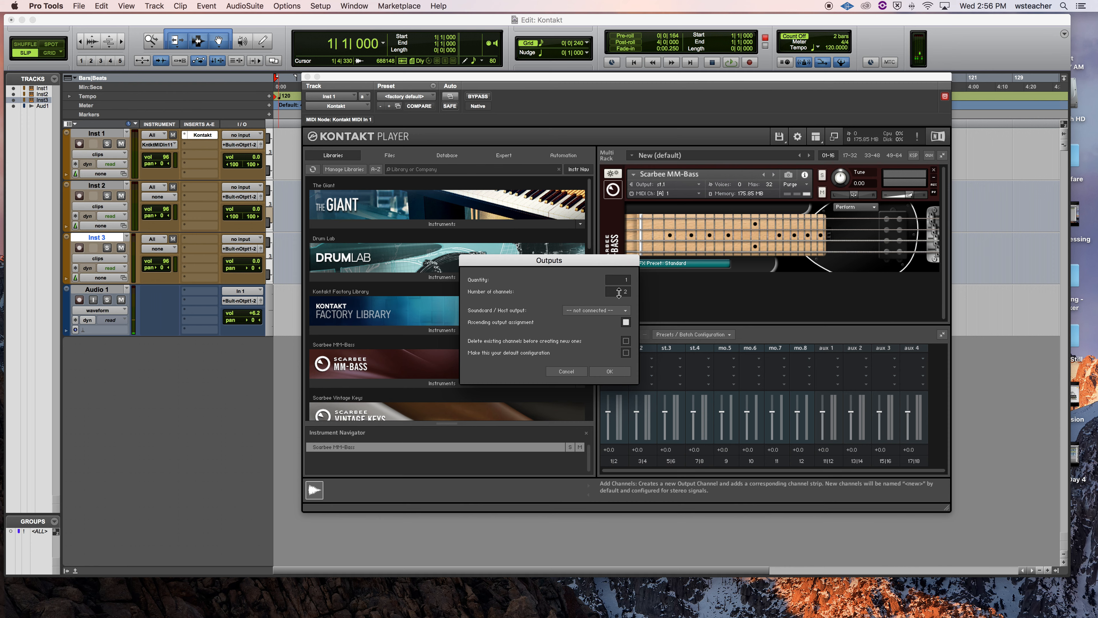
{"action": "left_click", "coordinate": [610, 310]}
{"action": "left_click", "coordinate": [606, 289]}
{"action": "left_click", "coordinate": [626, 341]}
{"action": "left_click", "coordinate": [626, 352]}
{"action": "left_click", "coordinate": [626, 373]}
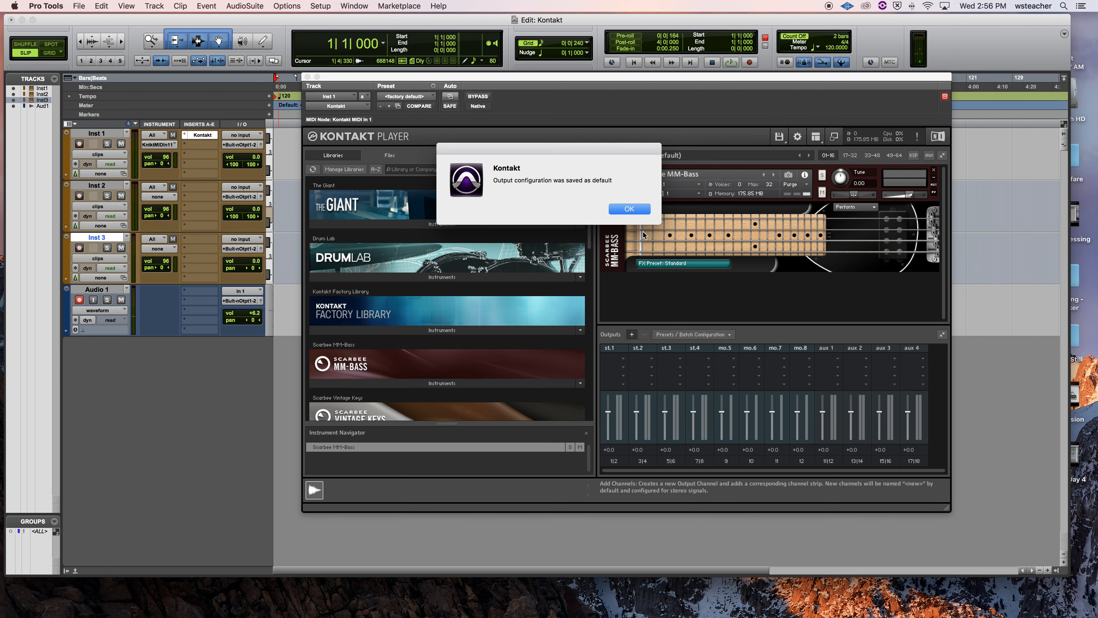
{"action": "left_click", "coordinate": [629, 208]}
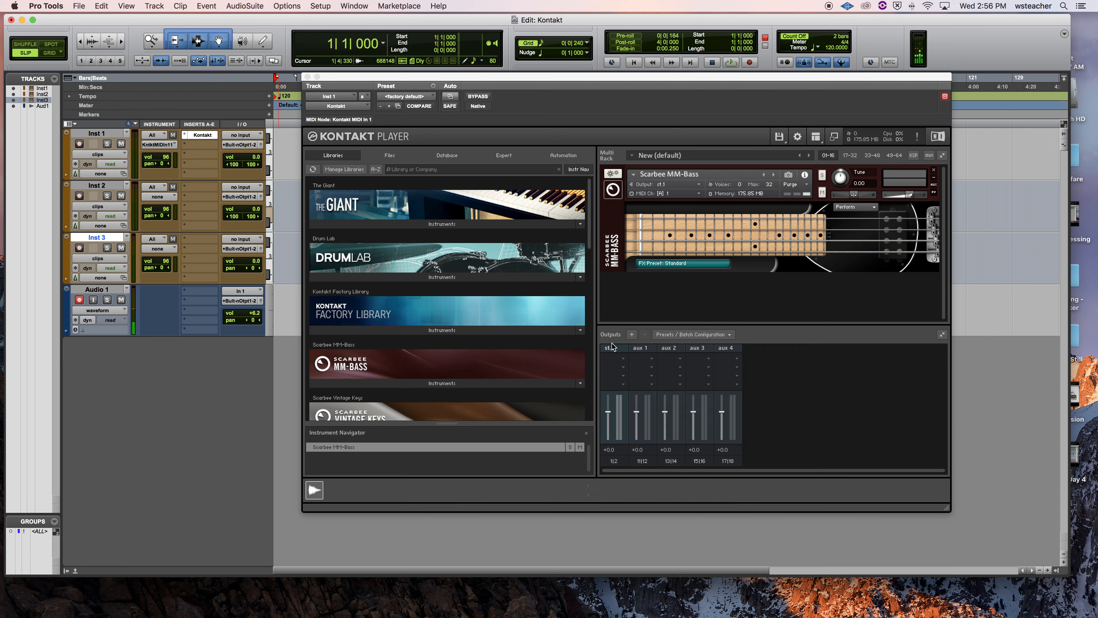
Step: Create four two-channel outputs with ascending assignment from host output st.1 [1], deleting the existing channels
{"action": "left_click", "coordinate": [632, 334]}
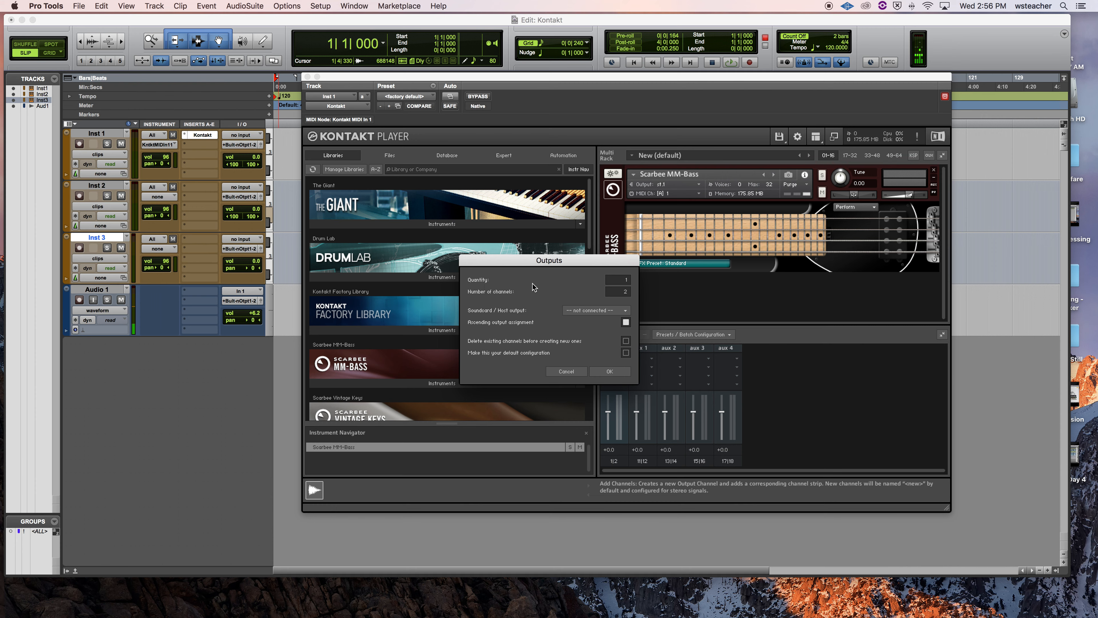
{"action": "double_click", "coordinate": [620, 277]}
{"action": "type", "text": "2"}
{"action": "left_click_drag", "start_coordinate": [622, 275], "coordinate": [622, 274]}
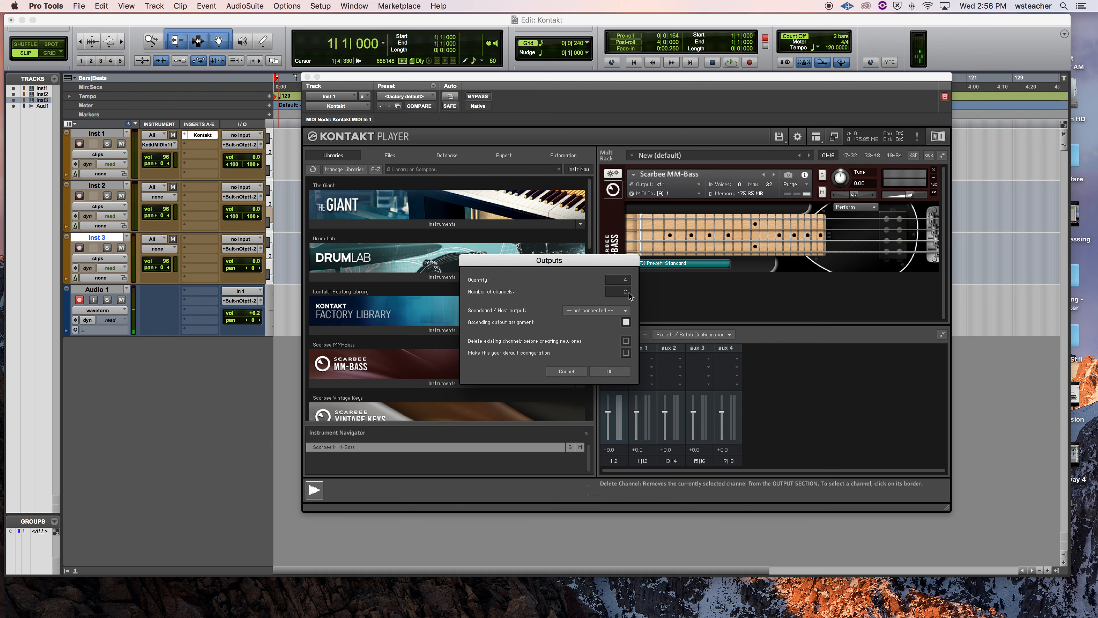
{"action": "mouse_move", "coordinate": [622, 293]}
{"action": "left_mouse_down"}
{"action": "mouse_move", "coordinate": [621, 323]}
{"action": "mouse_move", "coordinate": [625, 285]}
{"action": "left_mouse_up"}
{"action": "left_click", "coordinate": [577, 311]}
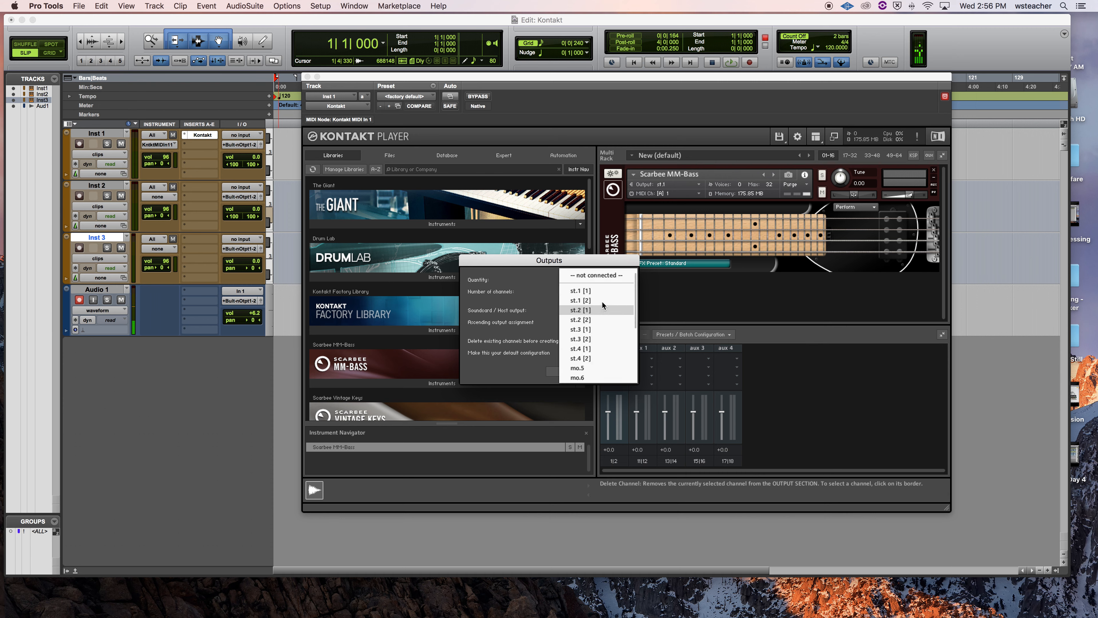
{"action": "left_click", "coordinate": [605, 291]}
{"action": "left_click_drag", "start_coordinate": [592, 261], "coordinate": [532, 167]}
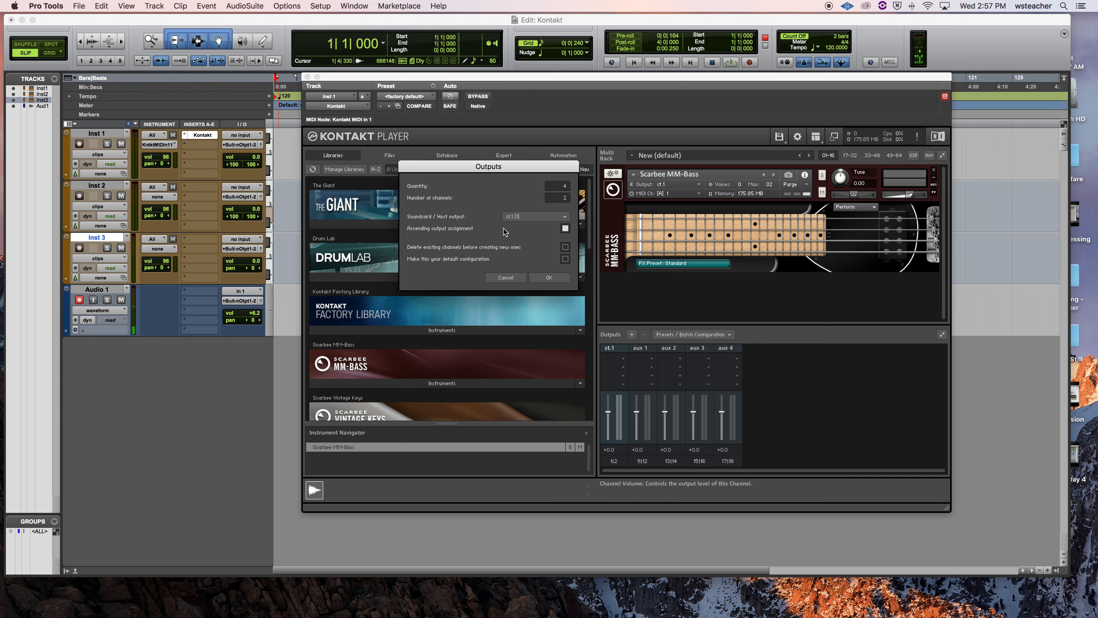
{"action": "left_click", "coordinate": [565, 247]}
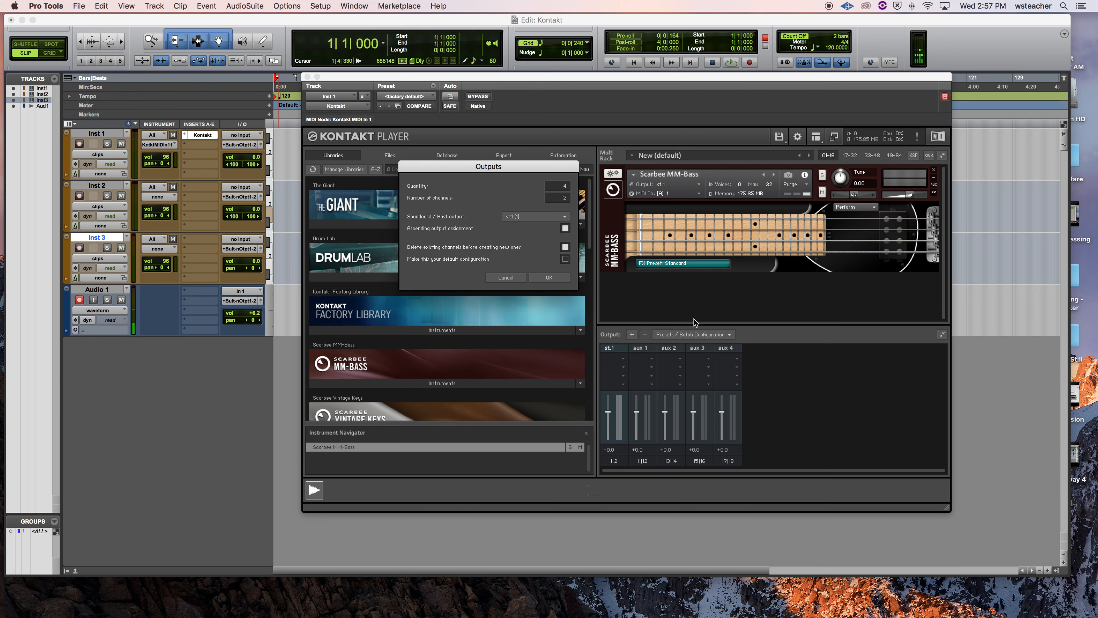
{"action": "left_click", "coordinate": [554, 277]}
{"action": "left_click", "coordinate": [630, 211]}
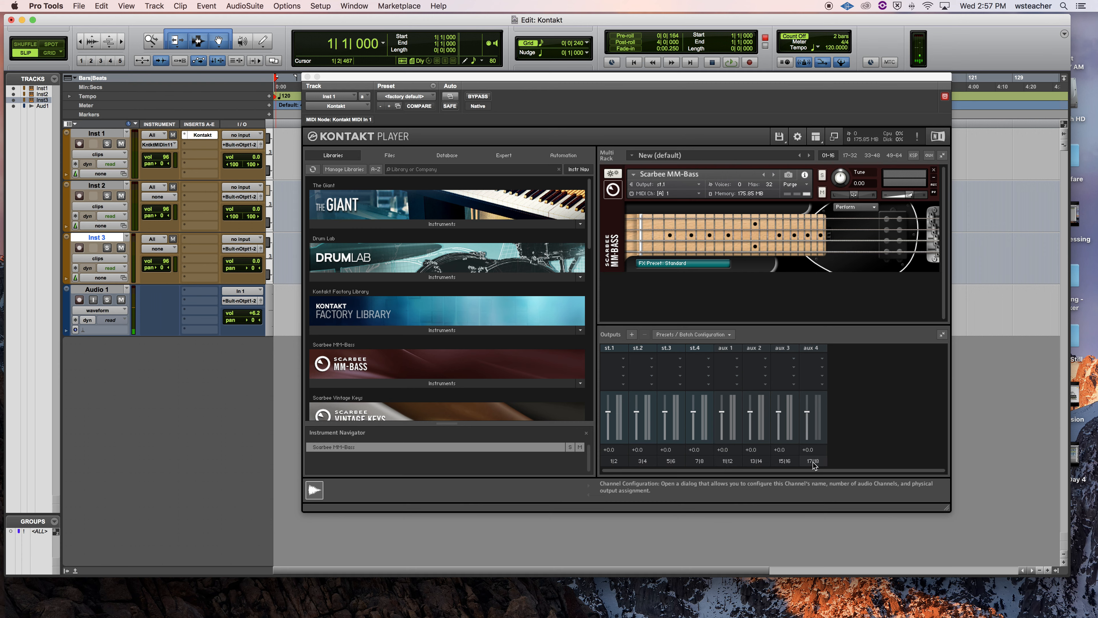
Step: Add four single-channel outputs with ascending assignment from host output mo.5, and save the output configuration as default
{"action": "left_click", "coordinate": [633, 335]}
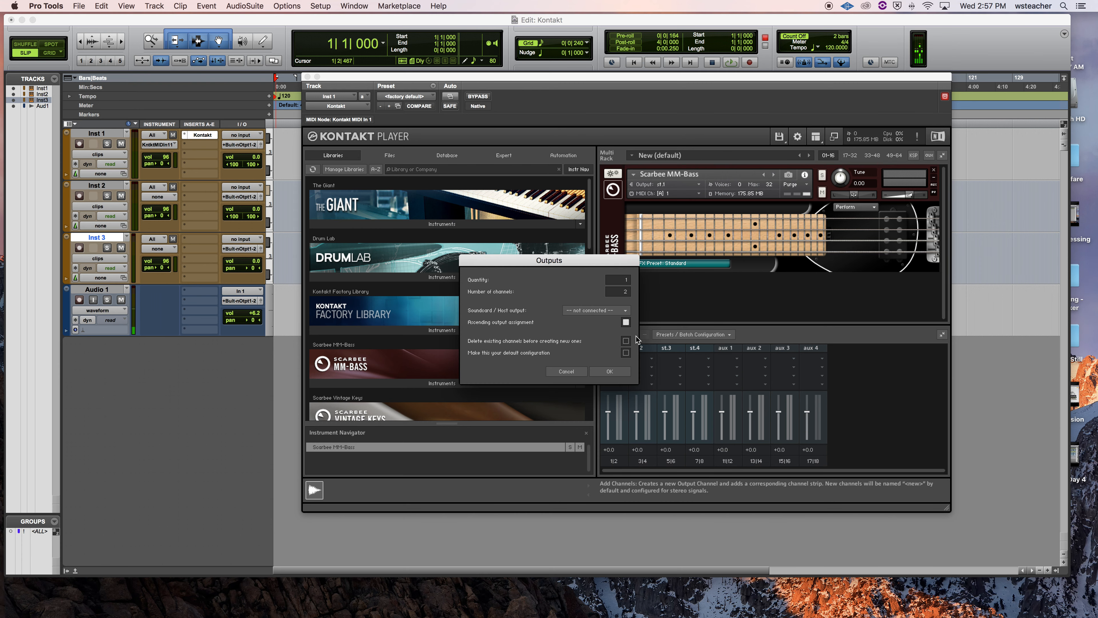
{"action": "mouse_move", "coordinate": [617, 284]}
{"action": "left_mouse_down"}
{"action": "mouse_move", "coordinate": [618, 272]}
{"action": "mouse_move", "coordinate": [619, 300]}
{"action": "left_mouse_up"}
{"action": "left_click", "coordinate": [578, 312]}
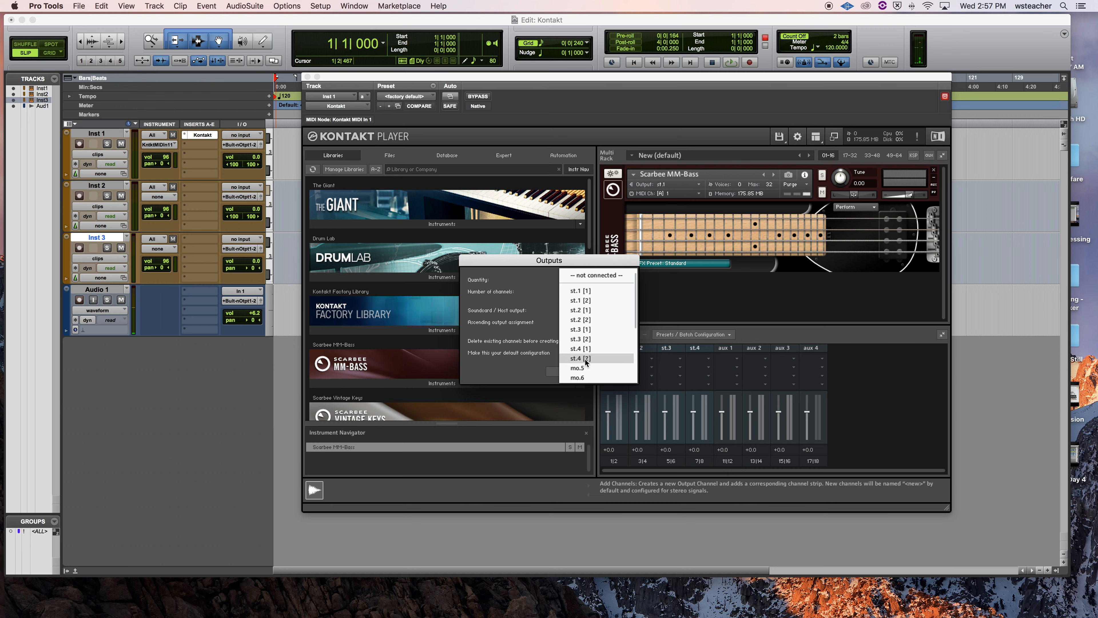
{"action": "left_click", "coordinate": [587, 367]}
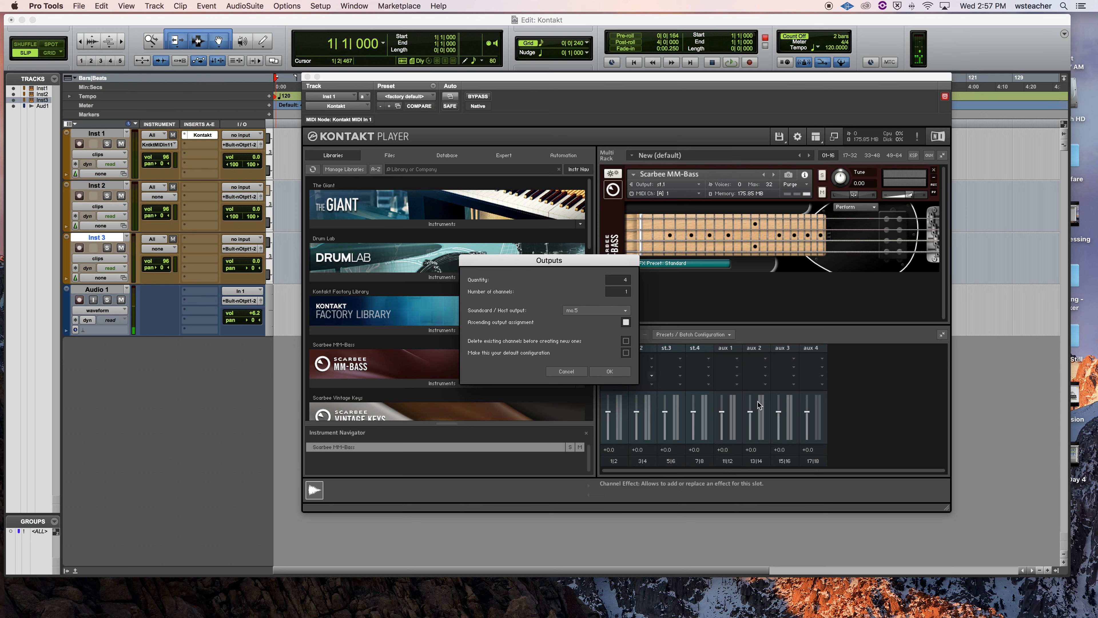
{"action": "left_click", "coordinate": [626, 353]}
{"action": "left_click", "coordinate": [610, 371]}
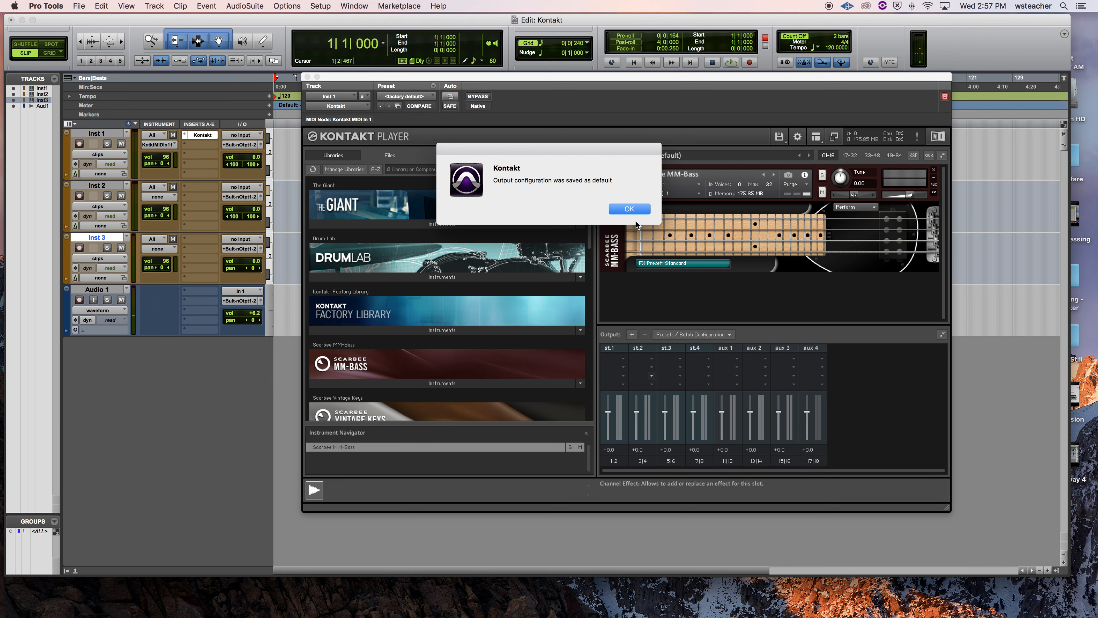
{"action": "left_click", "coordinate": [630, 209]}
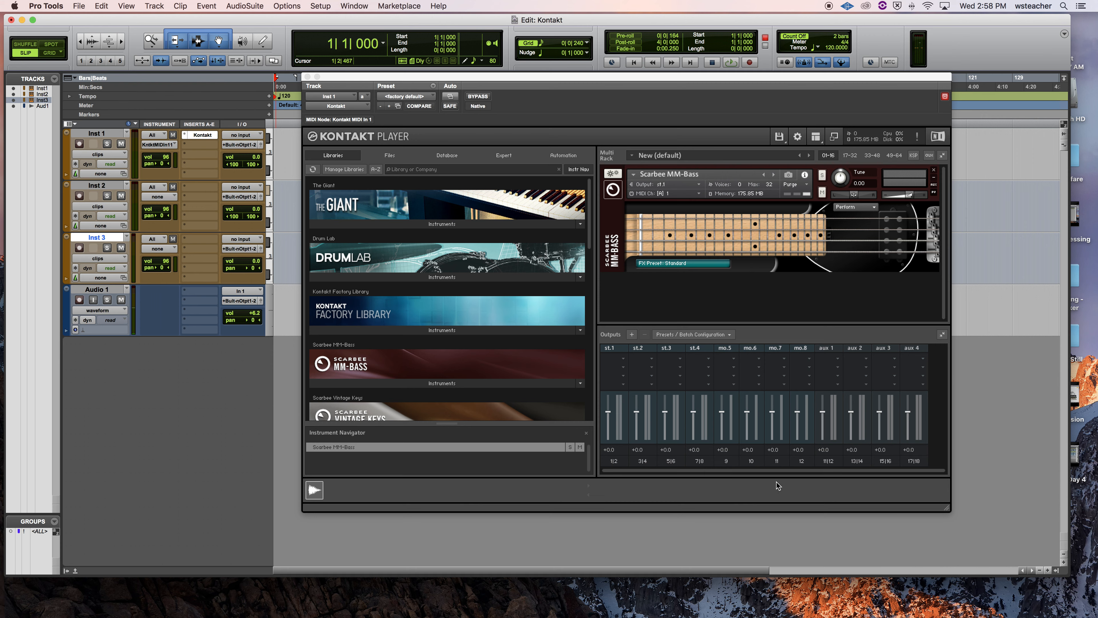
Step: Hide the Outputs section and close the Kontakt plug-in window
{"action": "left_click", "coordinate": [815, 136]}
{"action": "left_click", "coordinate": [828, 178]}
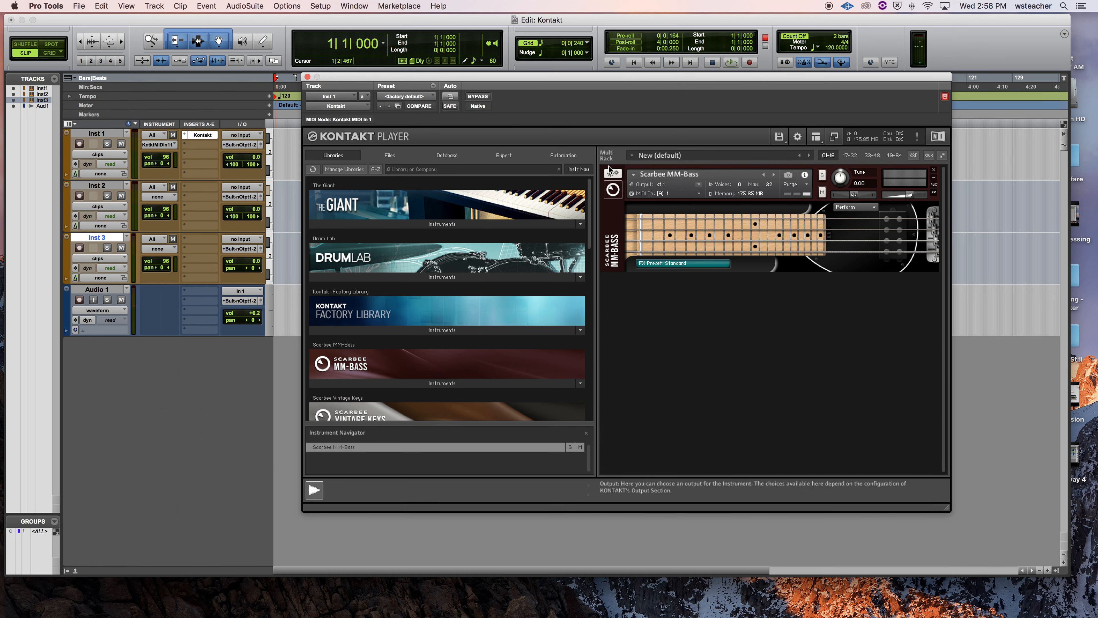
{"action": "left_click", "coordinate": [308, 77]}
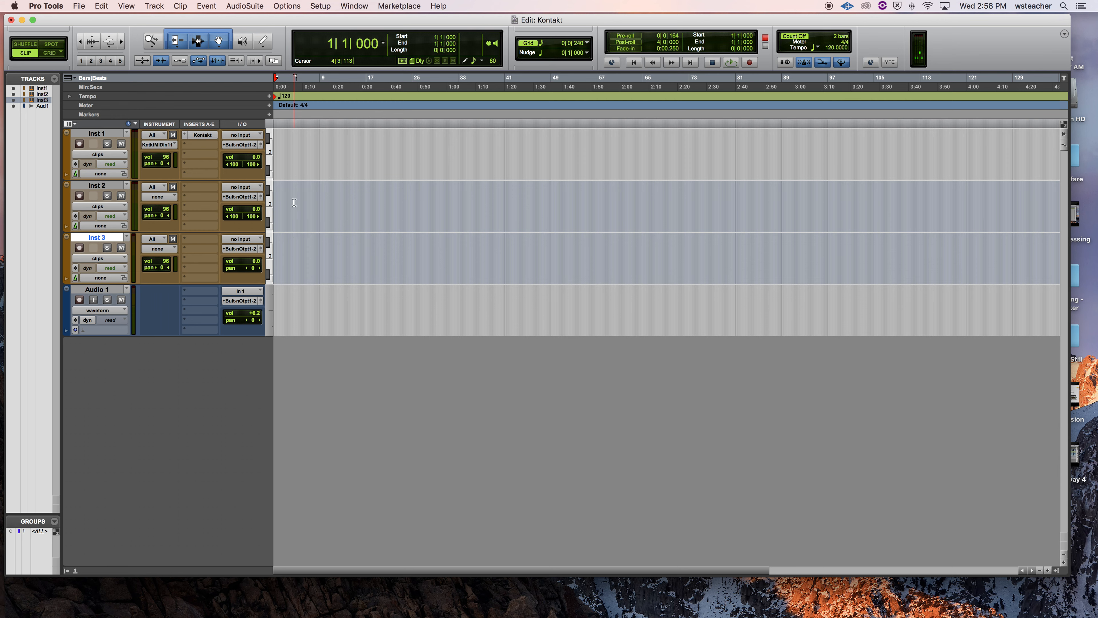
{"action": "left_click", "coordinate": [242, 186]}
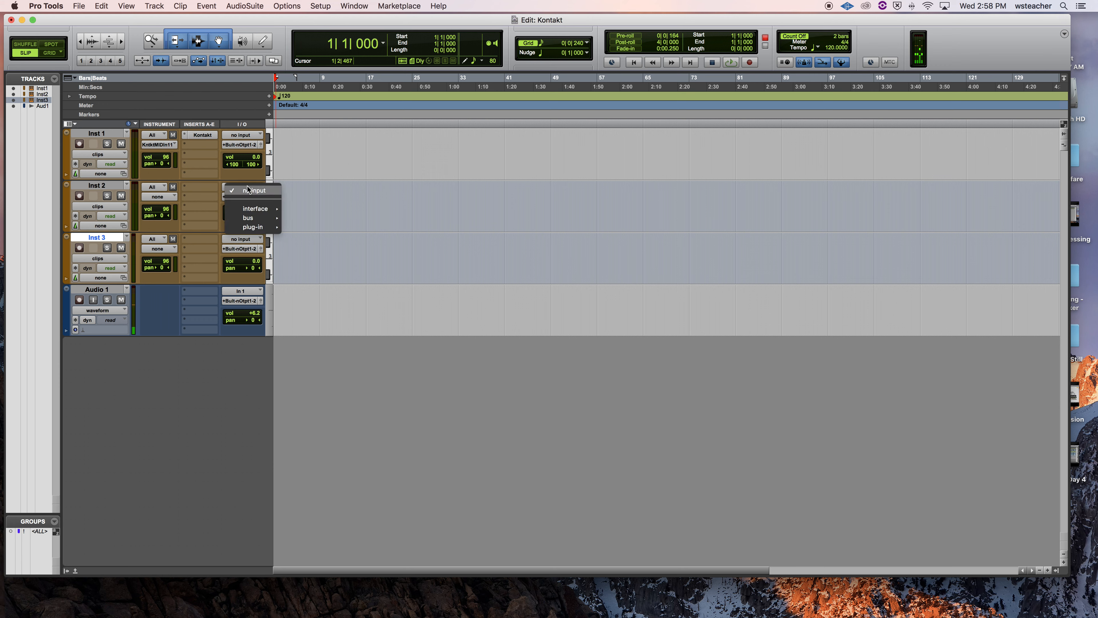
{"action": "mouse_move", "coordinate": [257, 228]}
{"action": "mouse_move", "coordinate": [336, 229]}
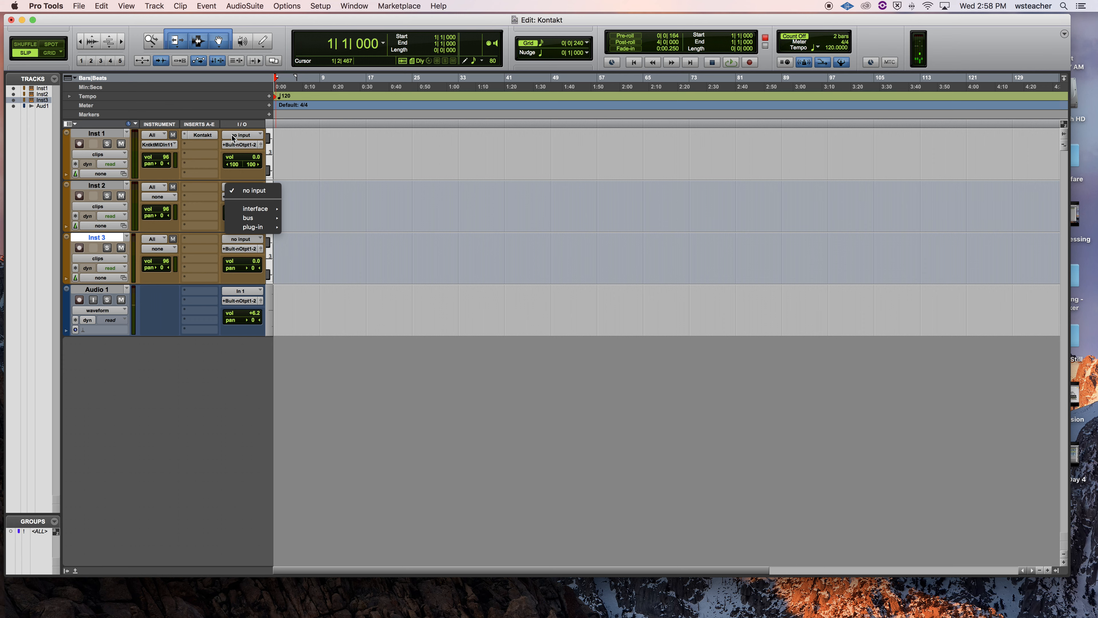
{"action": "left_click", "coordinate": [527, 272]}
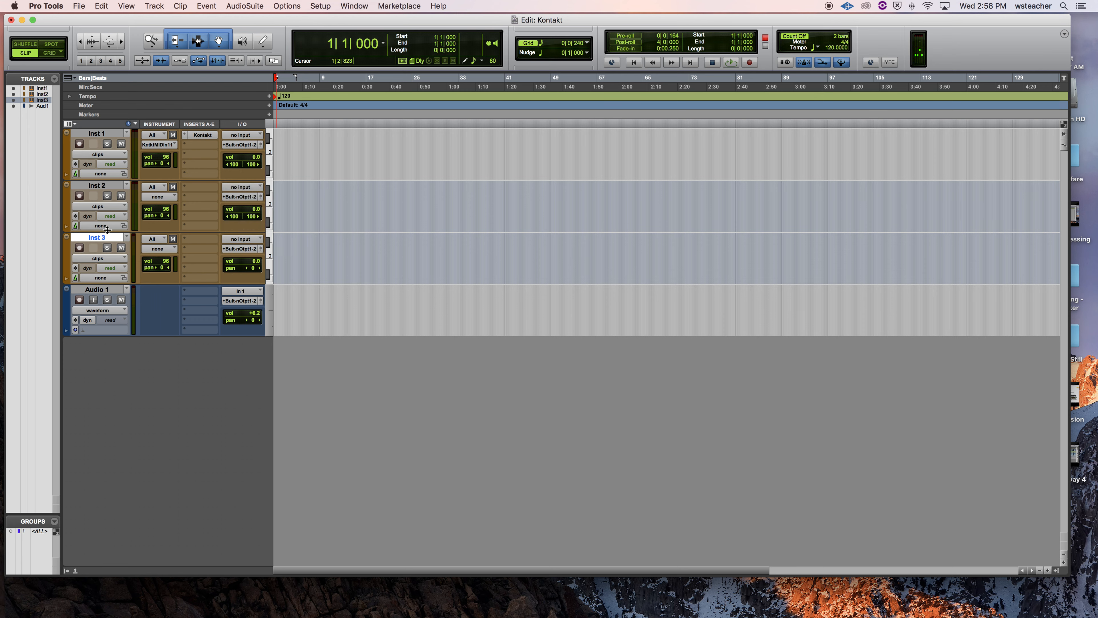
Step: Set the Inst 3 track's audio input to the Kontakt mo.5 plug-in output from Inst 1
{"action": "left_click", "coordinate": [241, 243]}
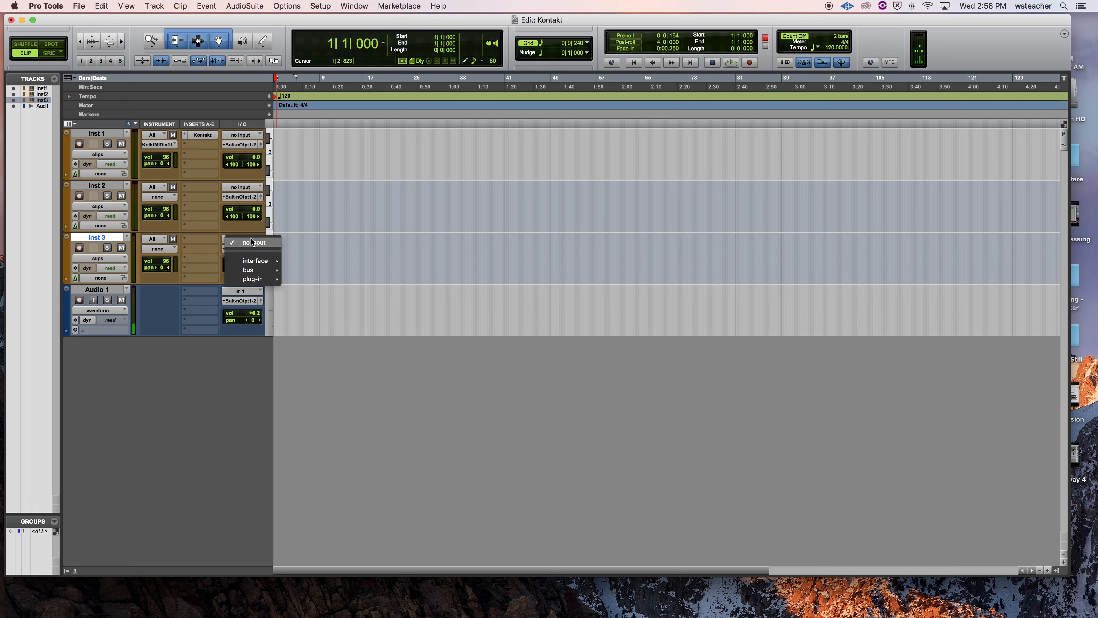
{"action": "mouse_move", "coordinate": [269, 281]}
{"action": "mouse_move", "coordinate": [337, 281]}
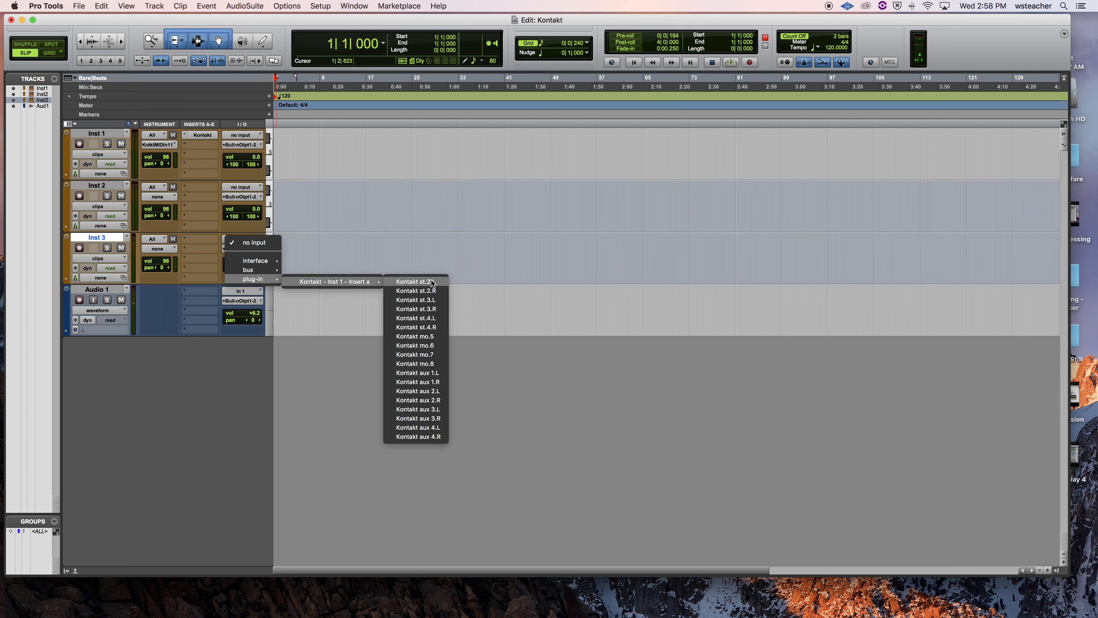
{"action": "left_click", "coordinate": [432, 338]}
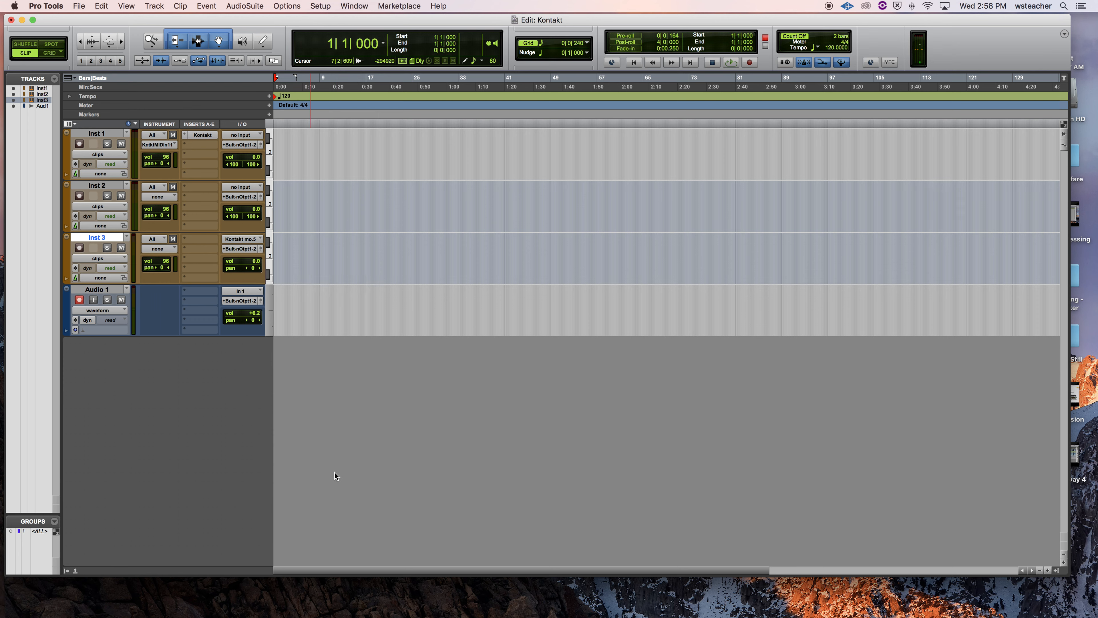
Step: Switch to QuickTime Player, close the screen recording and enter "Setting Up Kntakt" as its file name
{"action": "key", "text": "super+Tab"}
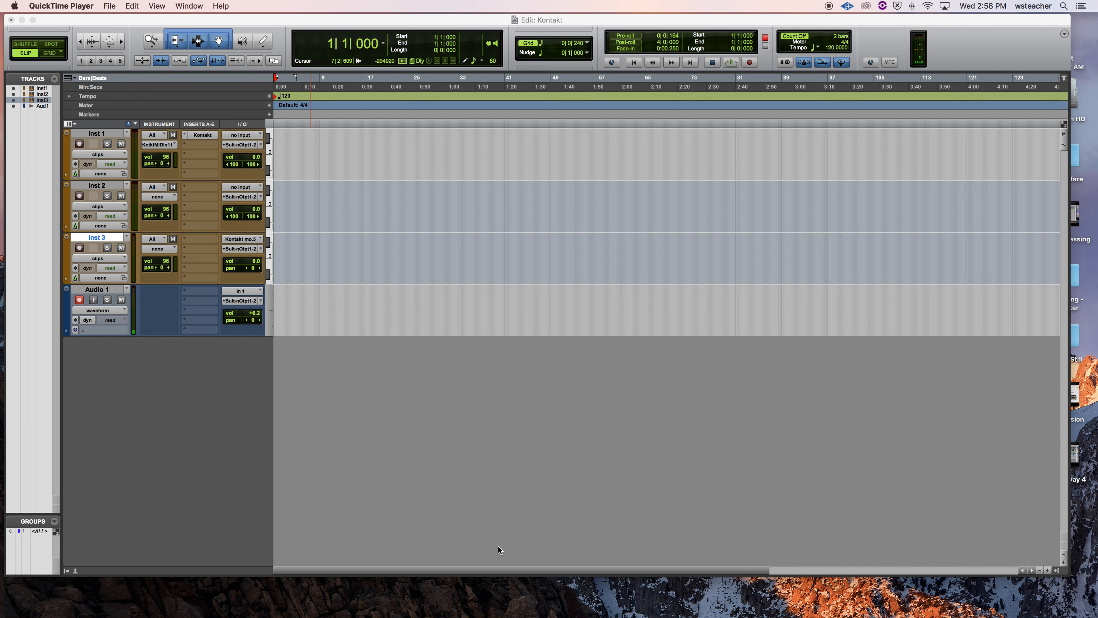
{"action": "key", "text": "super+Tab"}
{"action": "key", "text": "super+Tab"}
{"action": "key", "text": "super+Tab"}
{"action": "key", "text": "super+Tab"}
{"action": "key", "text": "super+Tab"}
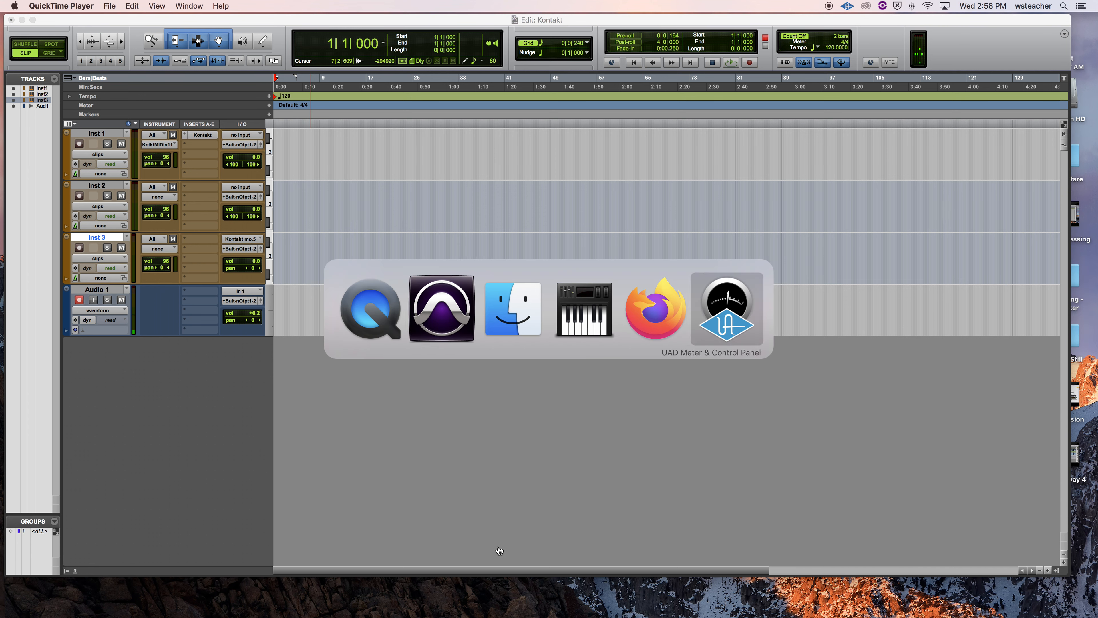
{"action": "key", "text": "super+Tab"}
{"action": "key", "text": "super+q"}
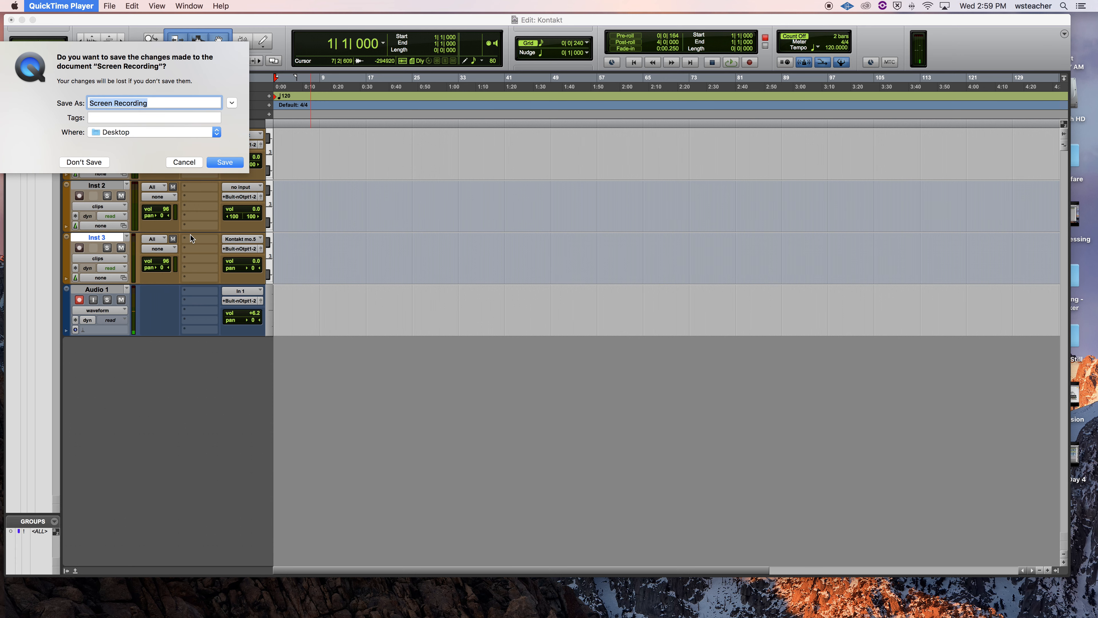
{"action": "type", "text": "Setting Up Kntakt"}
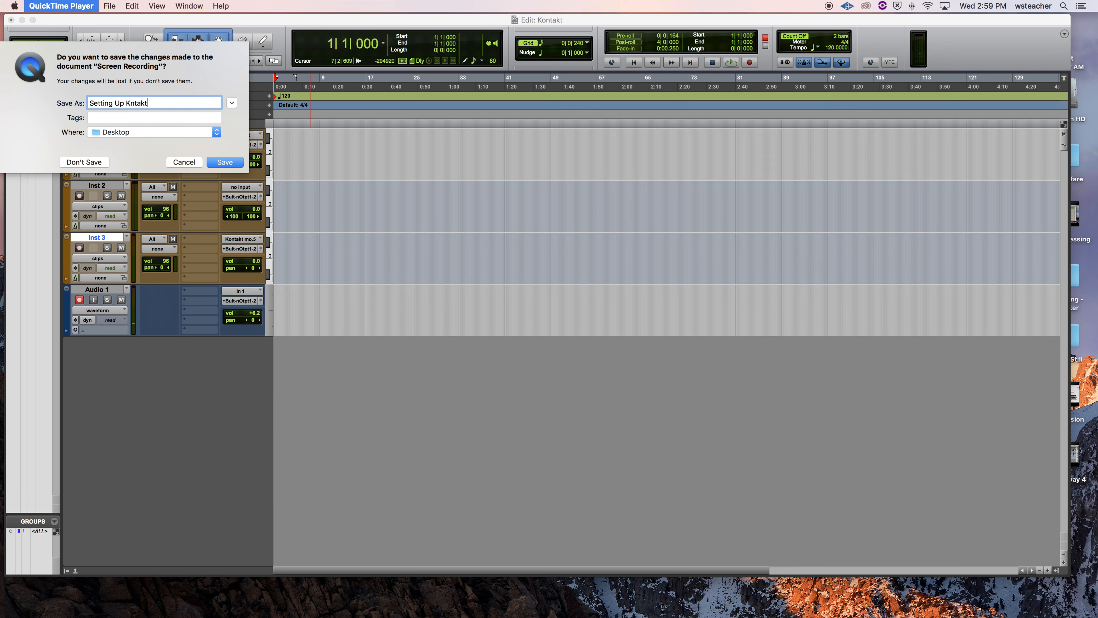